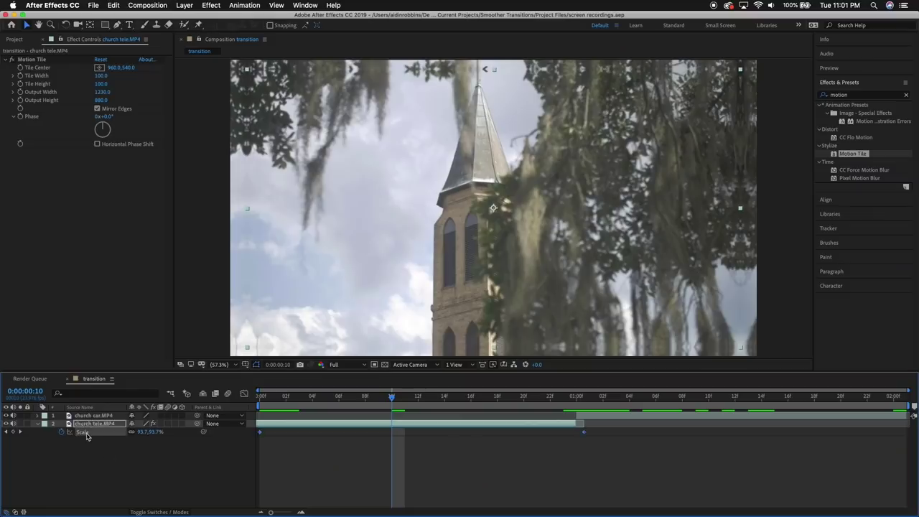
# Easy Ease both Scale keyframes and stretch their influence so the zoom starts slowly, then accelerates at frame 22
pyautogui.click(244, 396)
pyautogui.moveTo(591, 495); pyautogui.dragTo(257, 415)
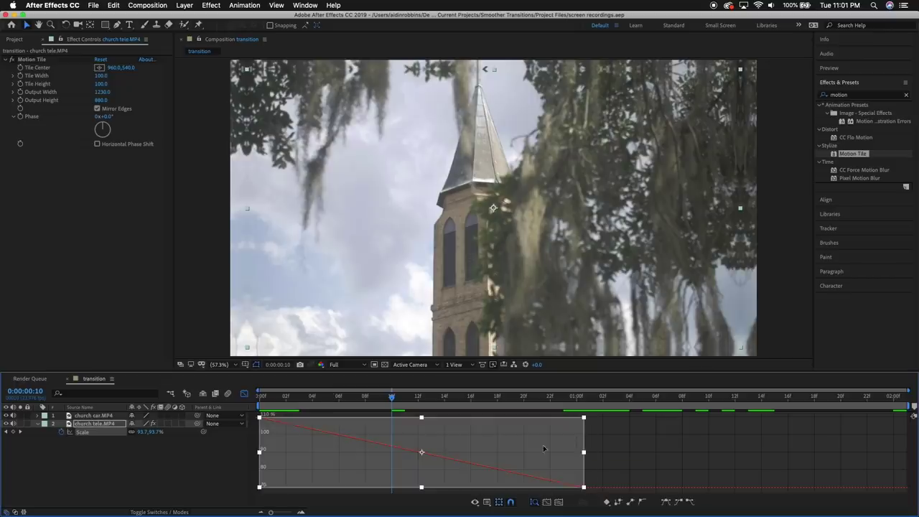
pyautogui.click(667, 505)
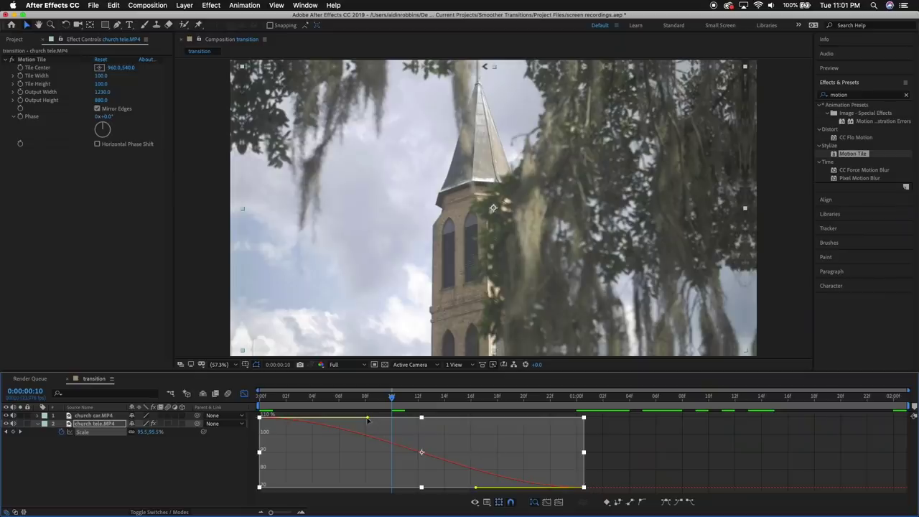
pyautogui.moveTo(368, 420); pyautogui.dragTo(584, 420)
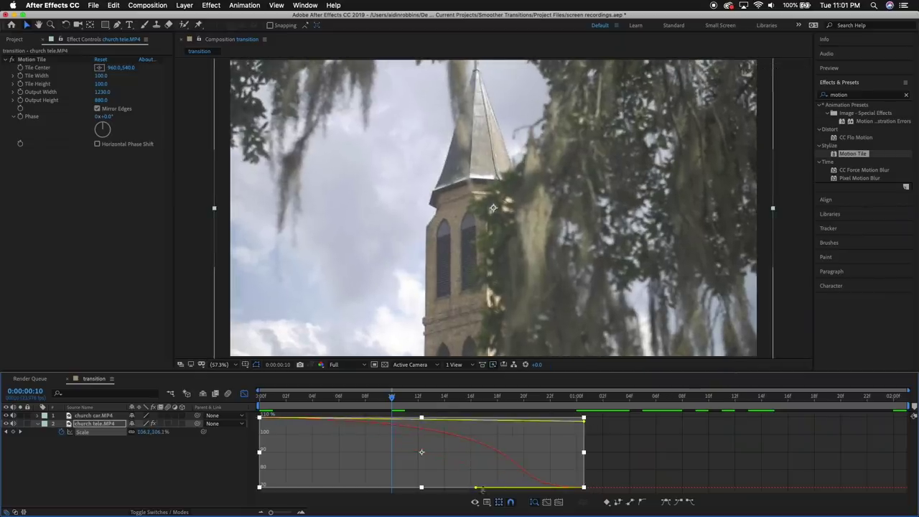
pyautogui.moveTo(564, 444); pyautogui.dragTo(574, 427)
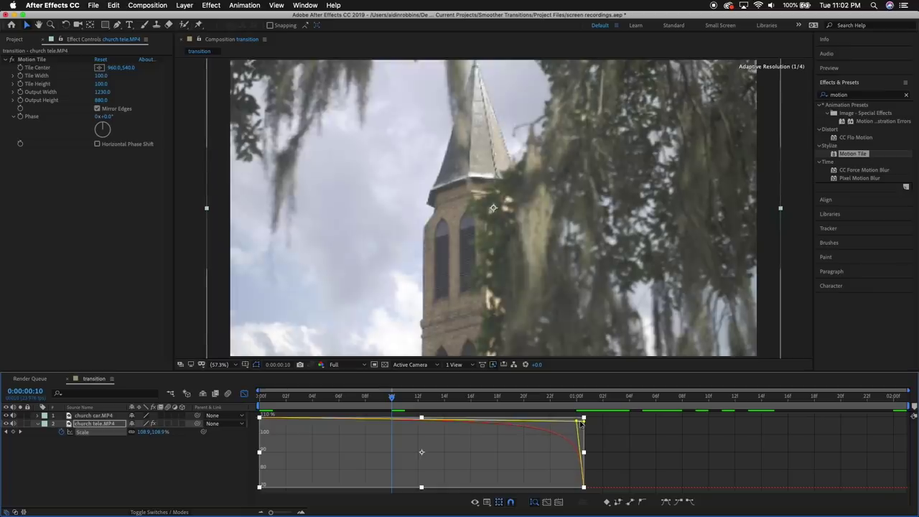
pyautogui.moveTo(391, 397); pyautogui.dragTo(570, 406)
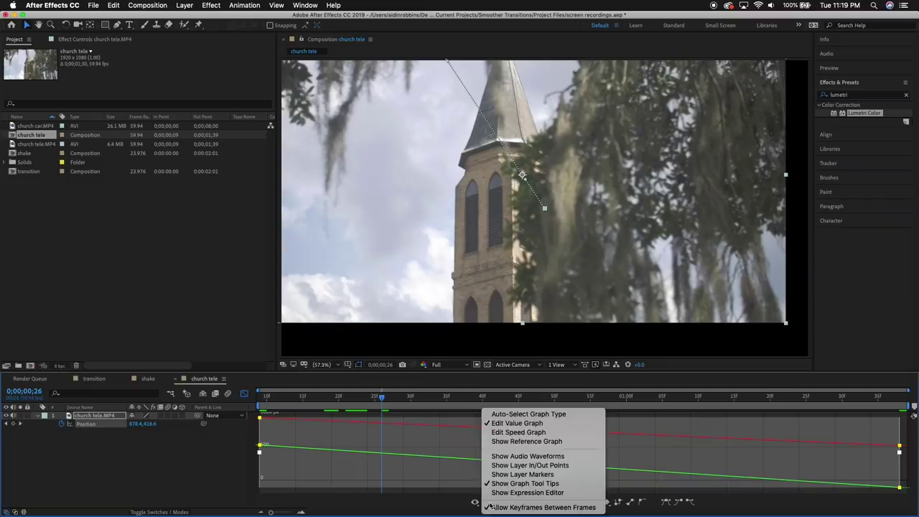
# Easy Ease the Position keyframes on the speed graph, pulling both influence handles inward to about 94.63%
pyautogui.click(512, 433)
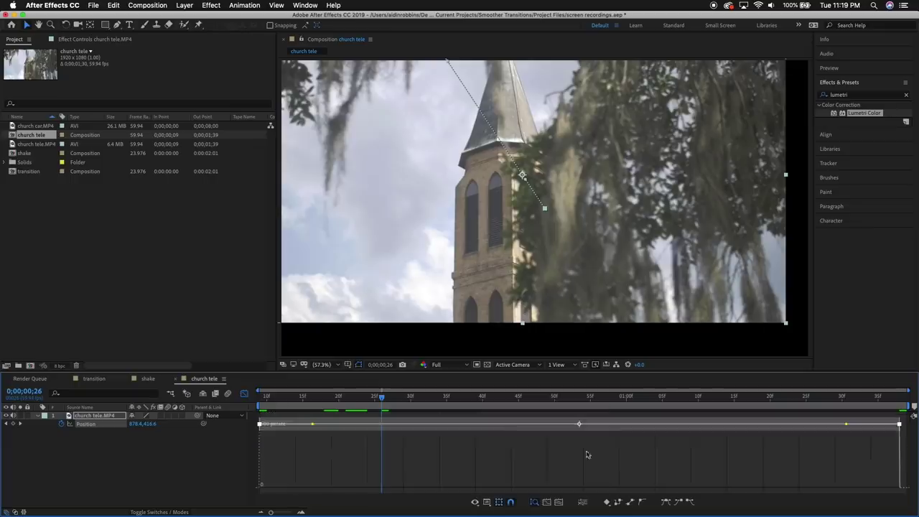
pyautogui.press('F9')
pyautogui.moveTo(471, 486); pyautogui.dragTo(579, 486)
pyautogui.moveTo(794, 488); pyautogui.dragTo(594, 486)
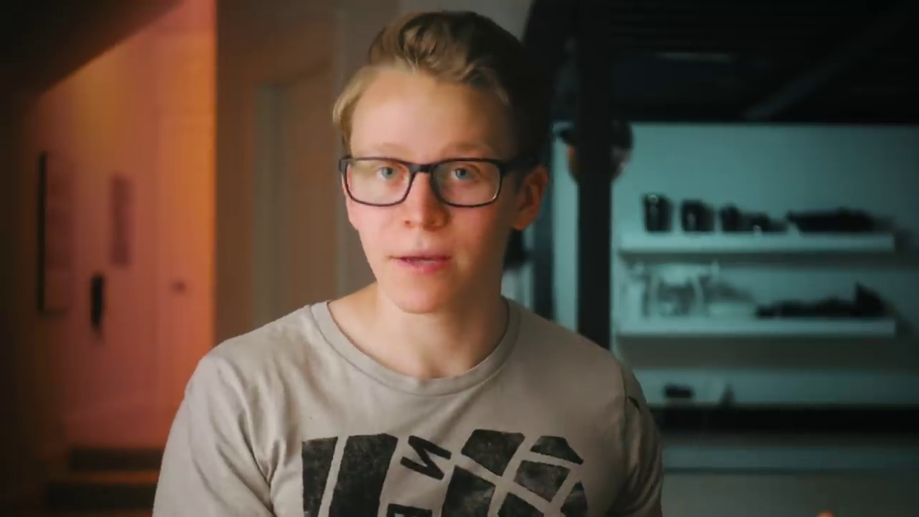
# Pre-compose the church and city clips into a 'shake' composition and add a Position expression
pyautogui.rightClick(291, 425)
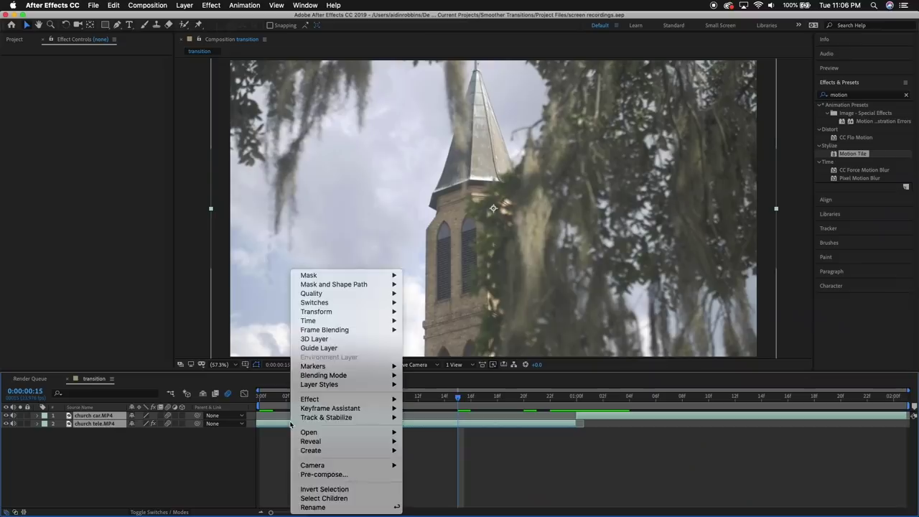
pyautogui.click(327, 475)
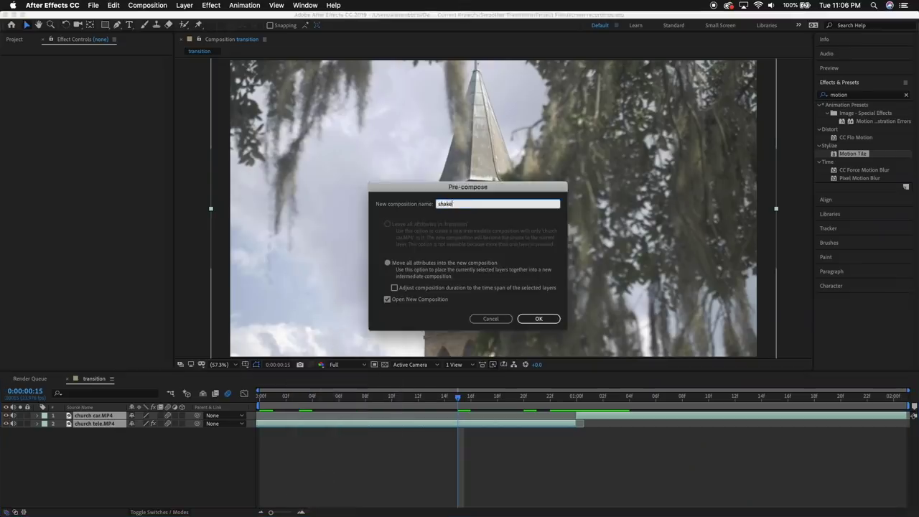
pyautogui.press('Return')
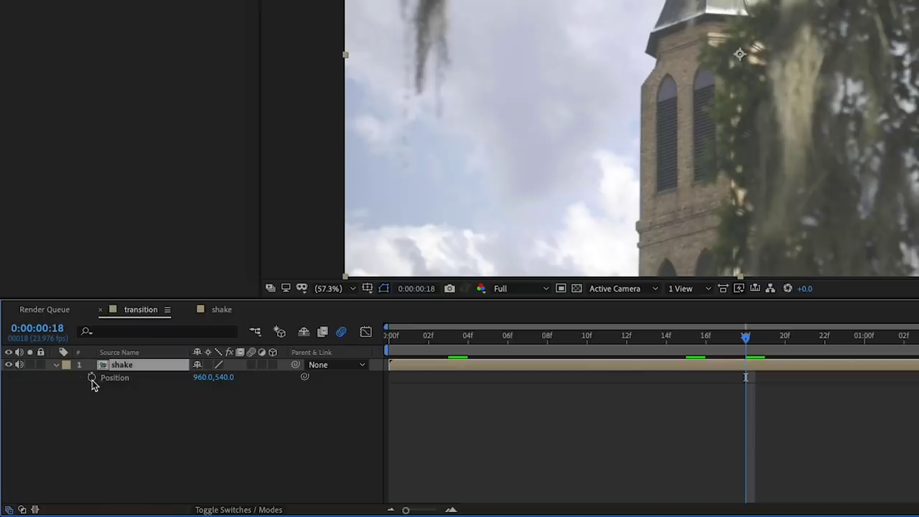
pyautogui.keyDown('alt'); pyautogui.click(92, 380); pyautogui.keyUp('alt')
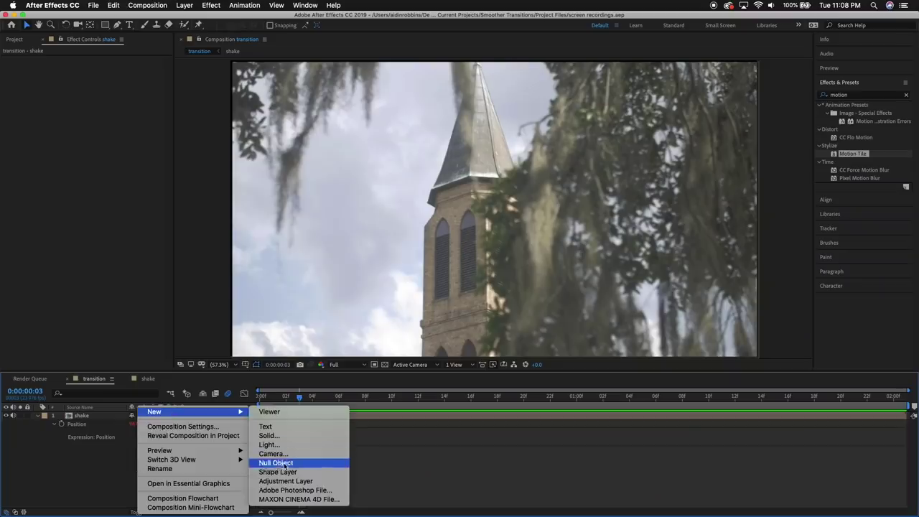
# Add Adjustment Layer 1 with a Slider Control and link the wiggle(4, …) amount to its Slider
pyautogui.click(281, 481)
pyautogui.write('slider')
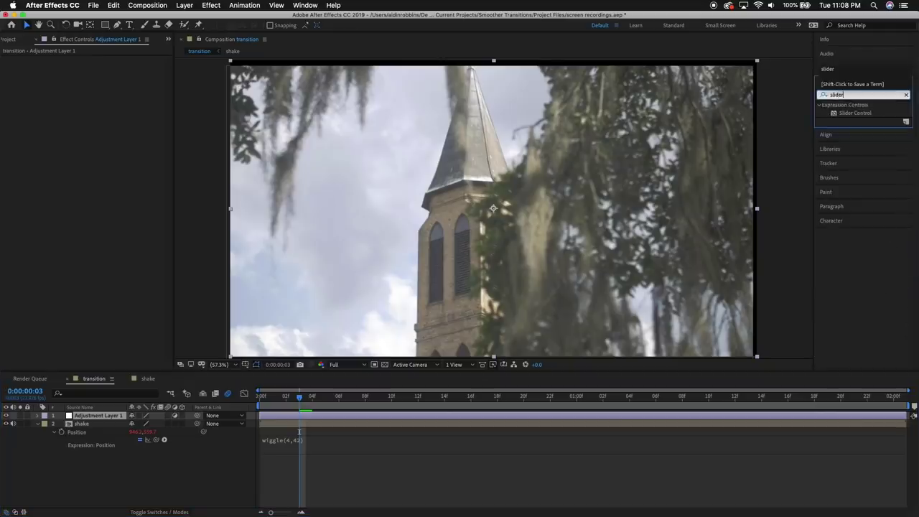
pyautogui.moveTo(855, 112); pyautogui.dragTo(130, 387)
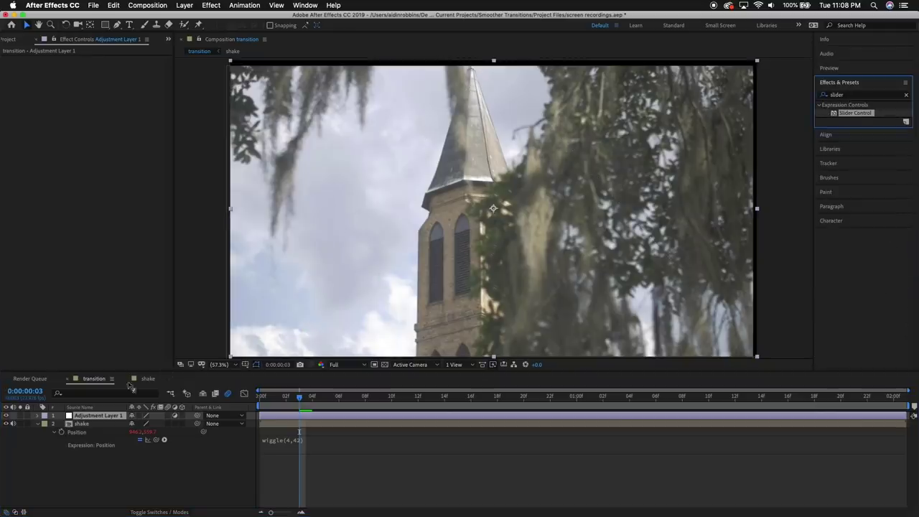
pyautogui.moveTo(96, 416); pyautogui.dragTo(95, 416)
pyautogui.click(296, 468)
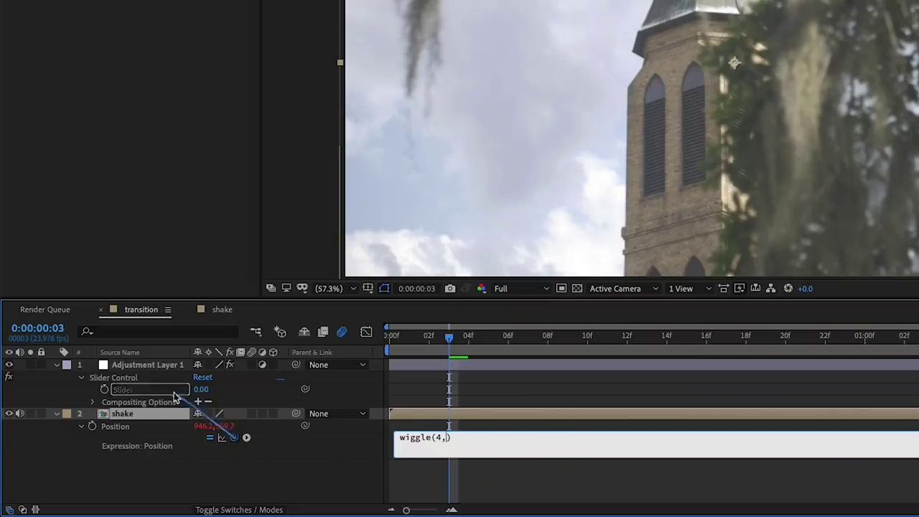
pyautogui.moveTo(158, 394); pyautogui.dragTo(159, 394)
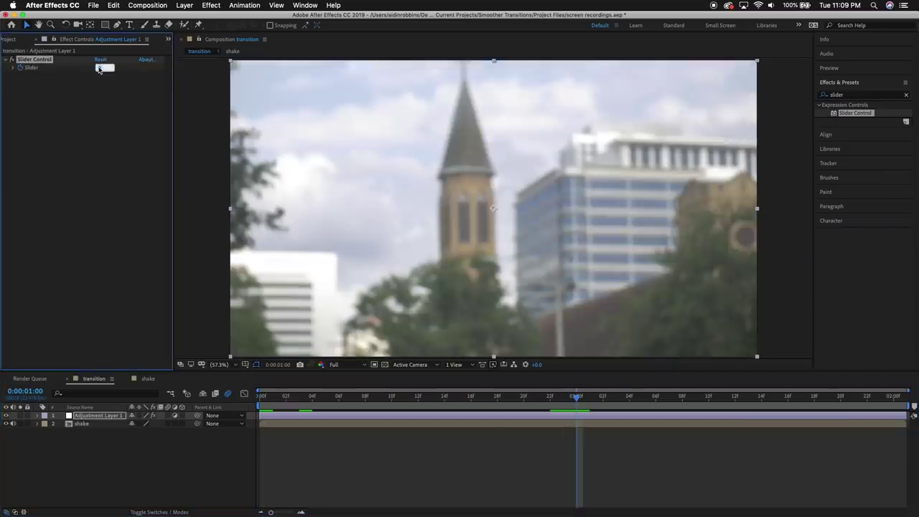
# Set the Slider peak to 66.67, preview the shake, and Easy Ease the Slider keyframes
pyautogui.press('Return')
pyautogui.press('space')
pyautogui.click(38, 416)
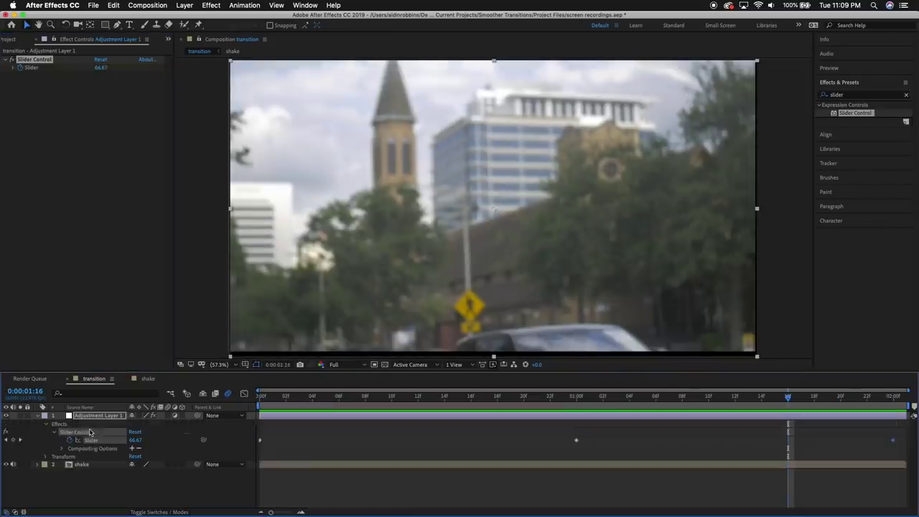
pyautogui.hotkey('shift', 'F3')
pyautogui.press('F9')
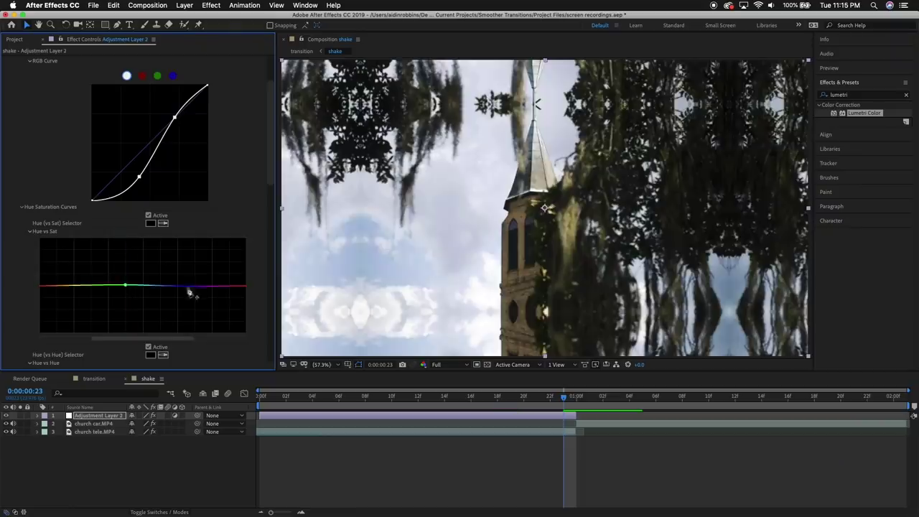
# Lower the blue hues on the Lumetri Hue vs Sat curve, then select the church car.MP4 layer
pyautogui.moveTo(189, 294); pyautogui.dragTo(163, 301)
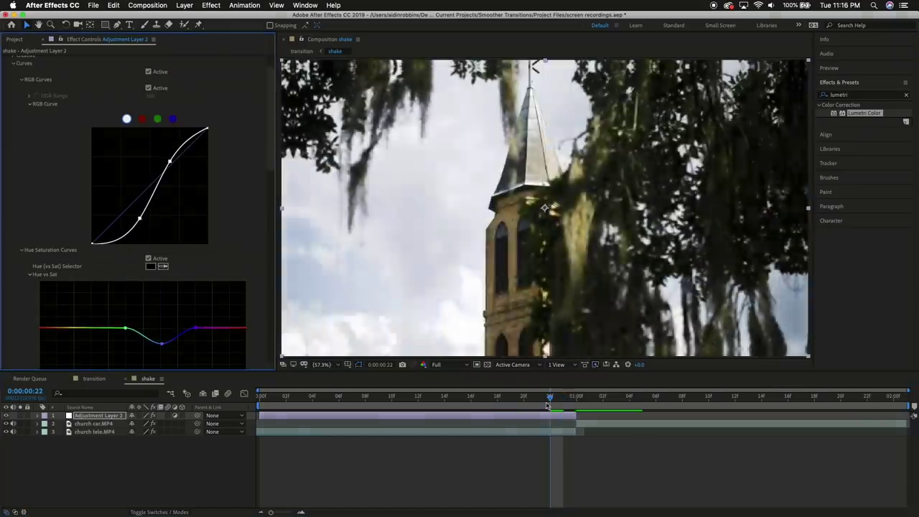
pyautogui.scroll(-2, 93, 288)
pyautogui.moveTo(41, 285); pyautogui.dragTo(41, 278)
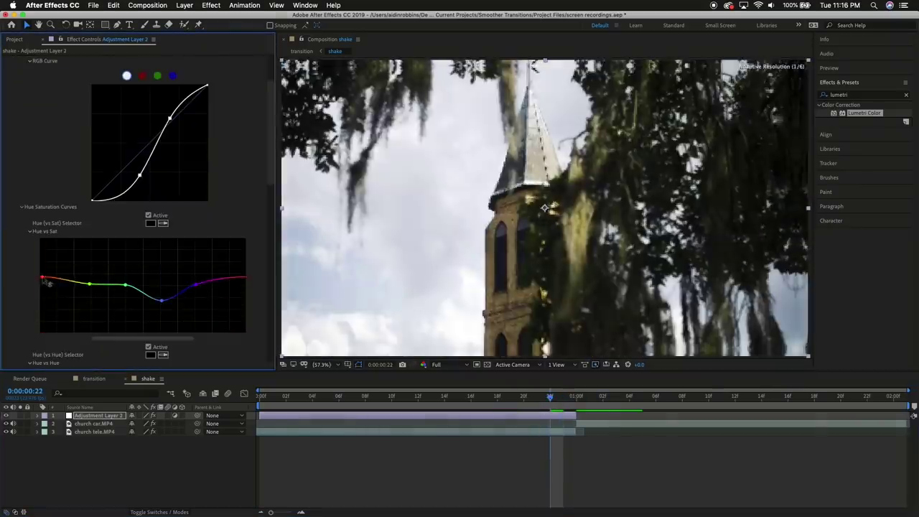
pyautogui.scroll(-4, 43, 266)
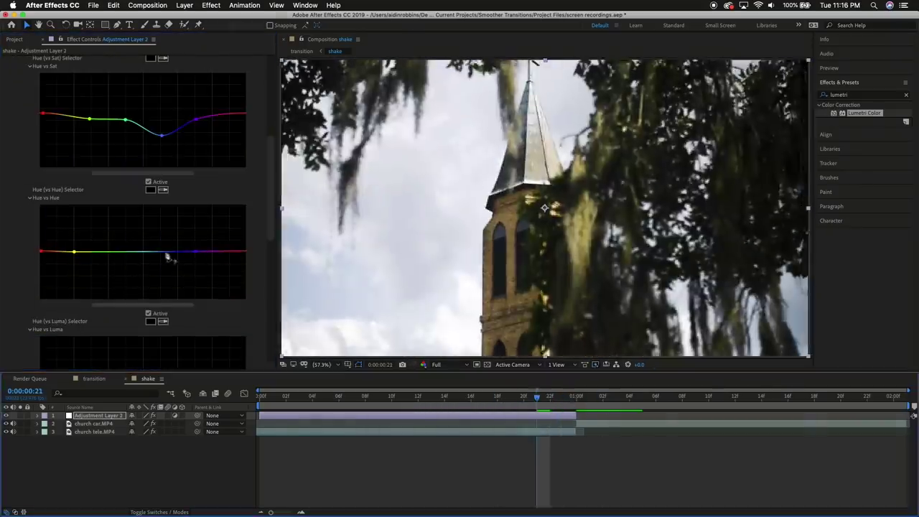
pyautogui.click(583, 424)
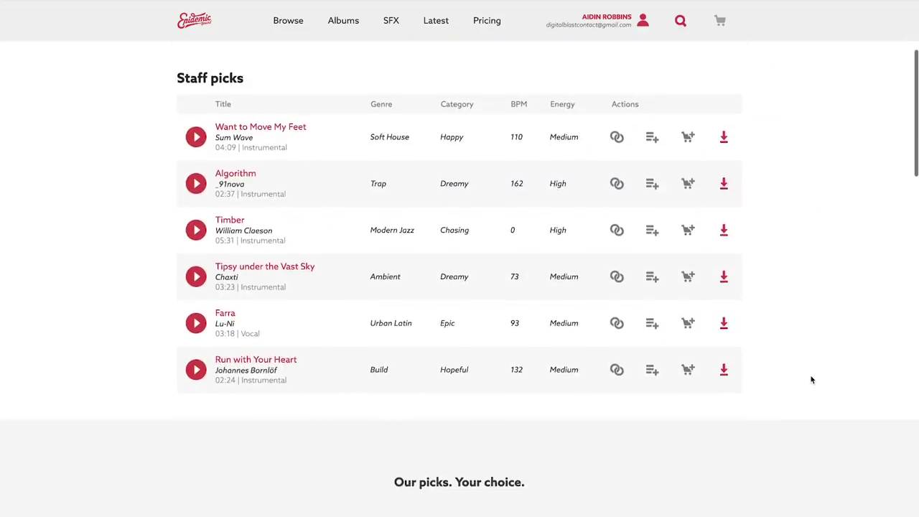
# Scroll the Old School Hip Hop list and start the Load It Up preview
pyautogui.scroll(-3, 812, 380)
pyautogui.scroll(-3, 812, 380)
pyautogui.scroll(-3, 812, 380)
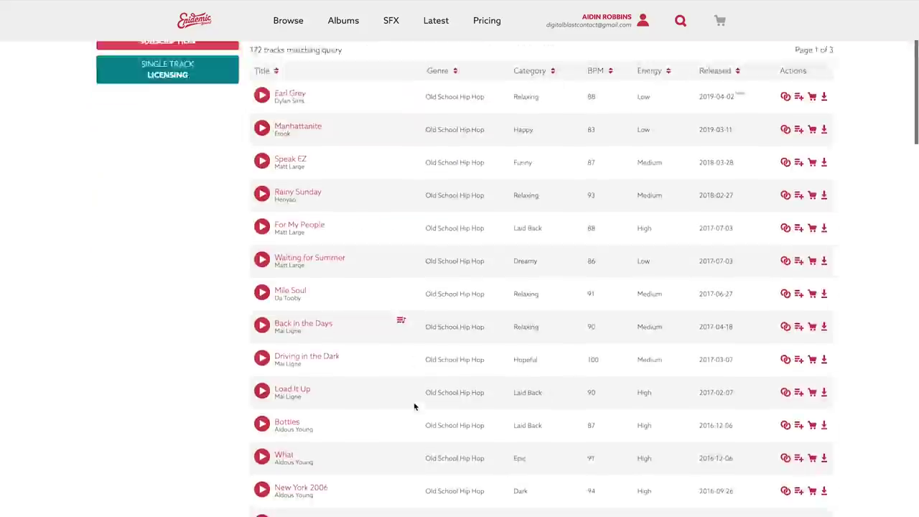
pyautogui.scroll(-3, 415, 407)
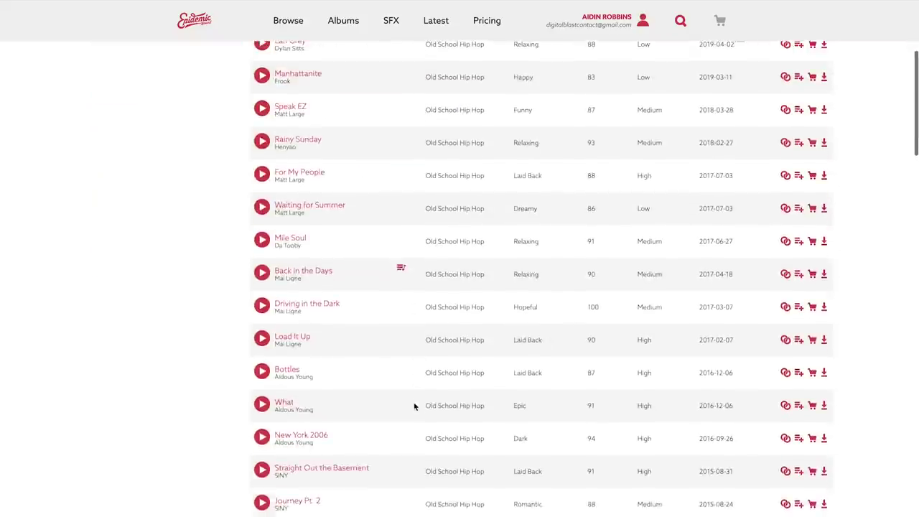
pyautogui.click(263, 293)
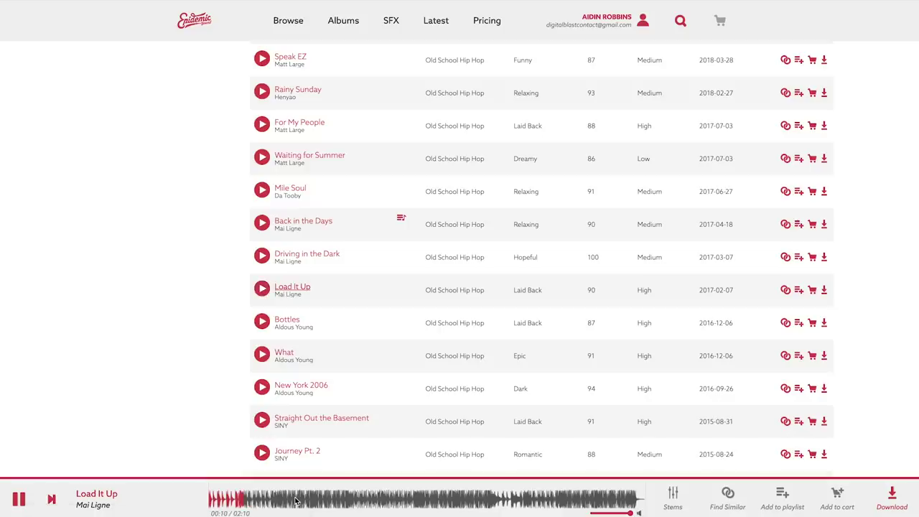